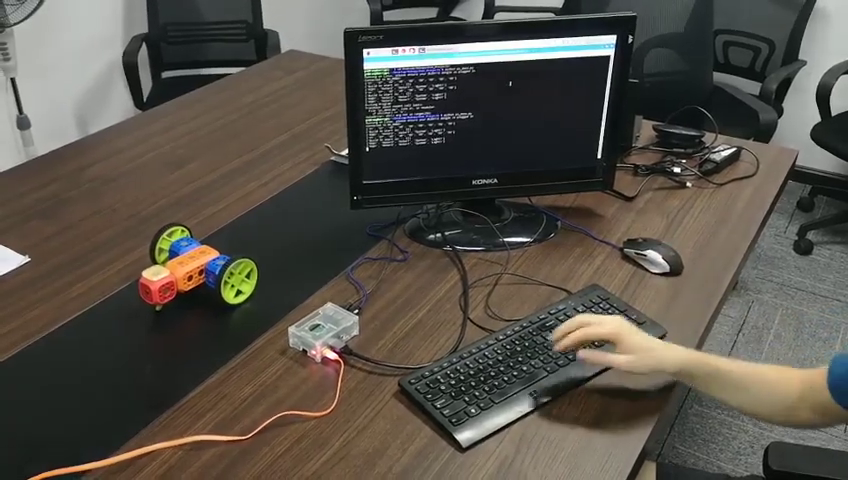
Clear the earlier robot-script output from the terminal with Ctrl+L
key(ctrl+l)
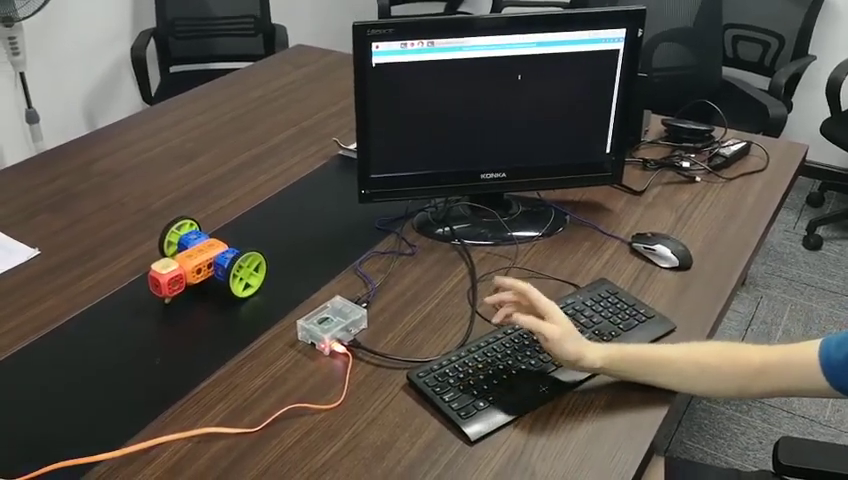
Drive the Robo robot along the desk with the arrow keys, turning it left to face sideways
key(Up)
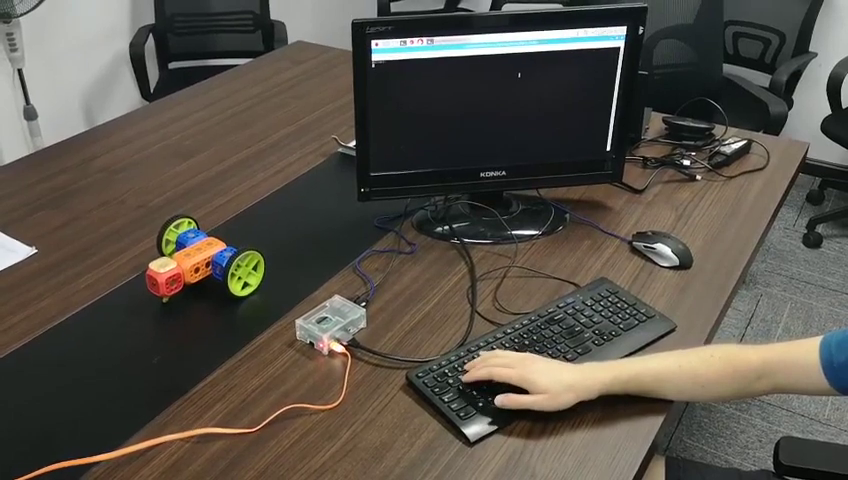
key(Left)
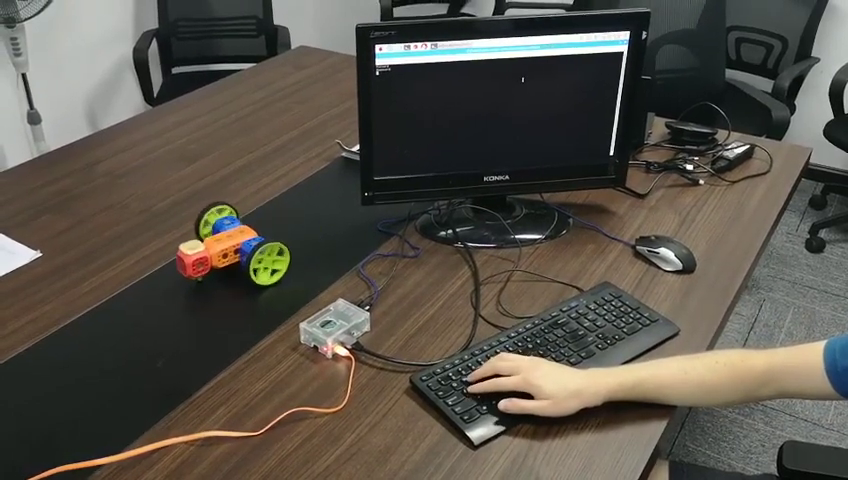
key(Right)
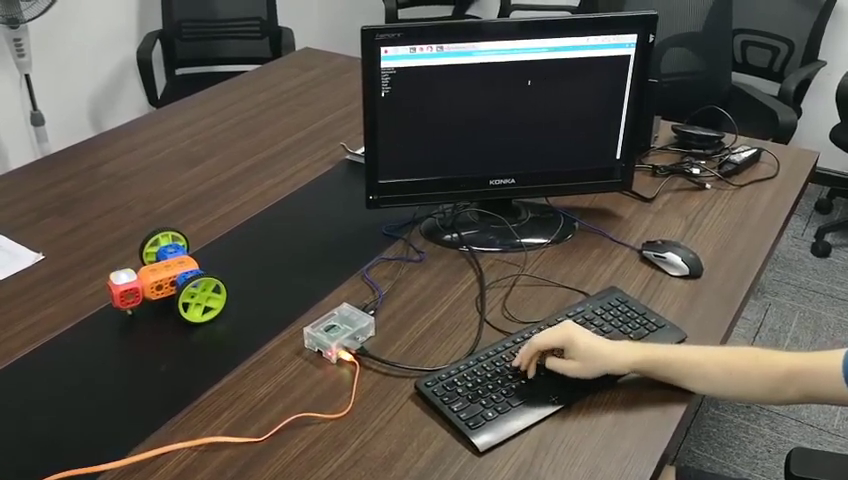
key(Right)
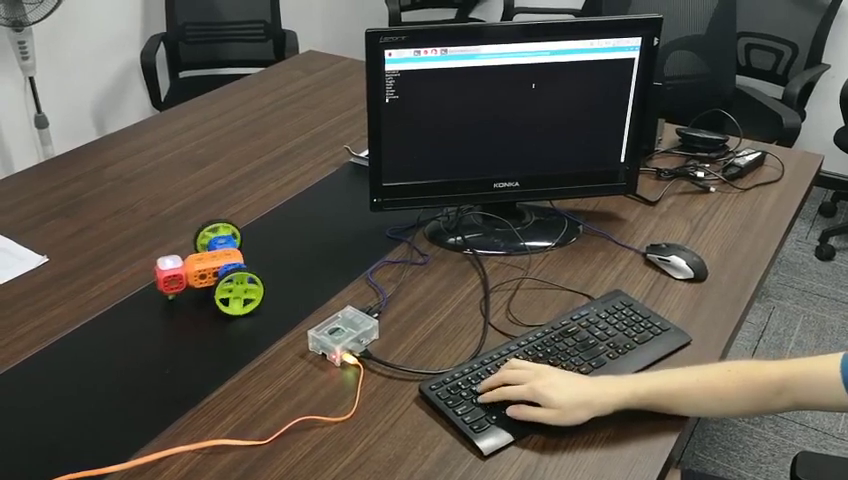
key(Up)
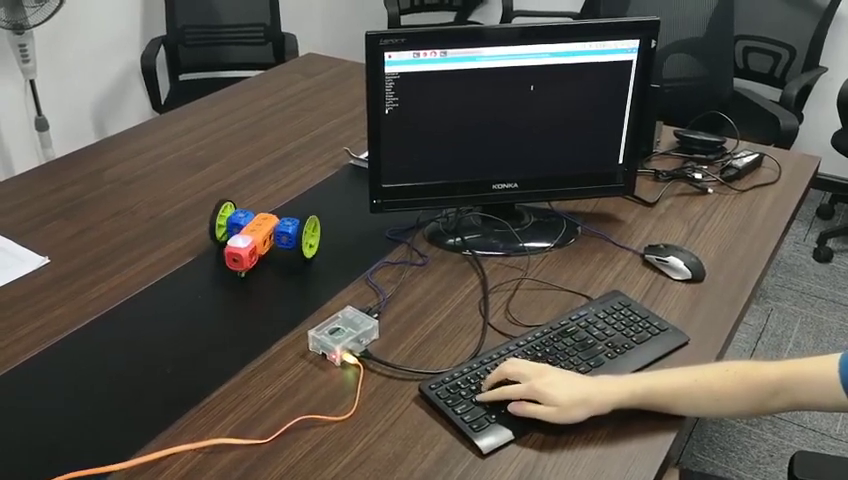
key(Left)
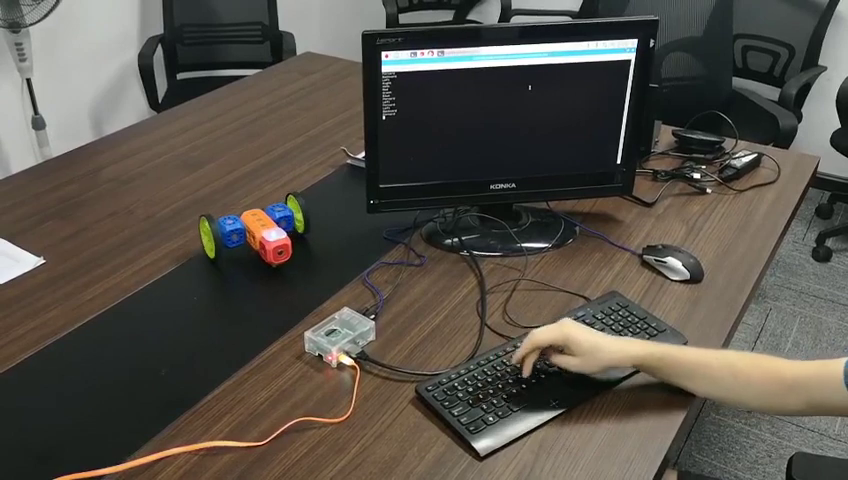
key(Left)
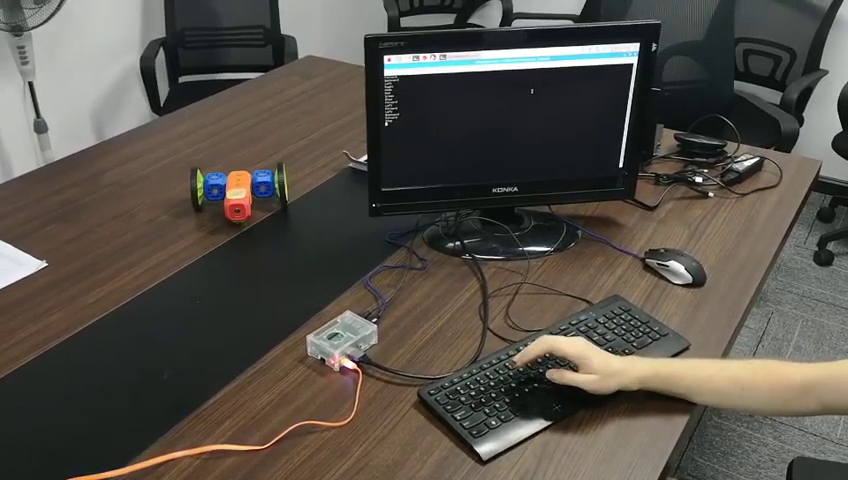